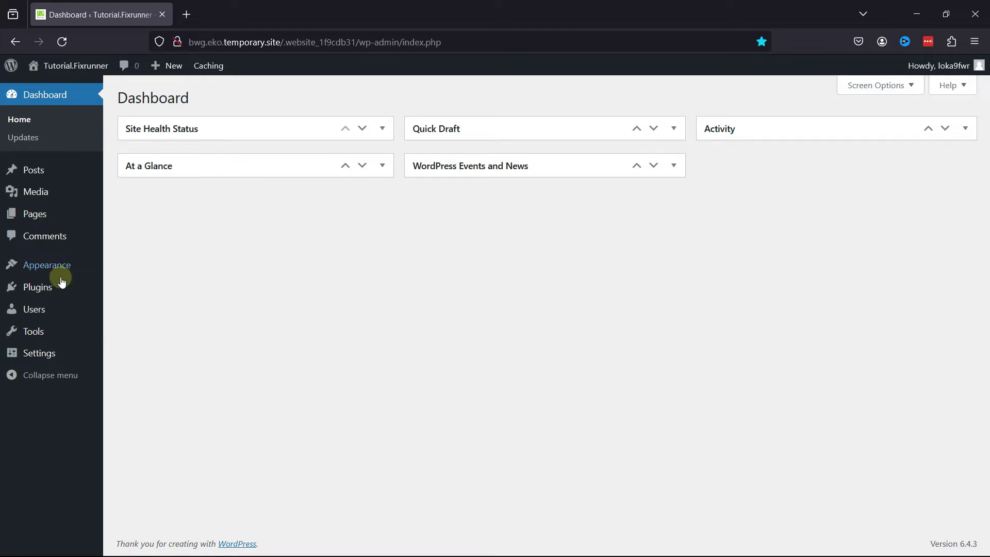
- Search the plugin directory for 'simple ajax chat' from Add New Plugin
{"action": "mouse_move", "coordinate": [62, 284]}
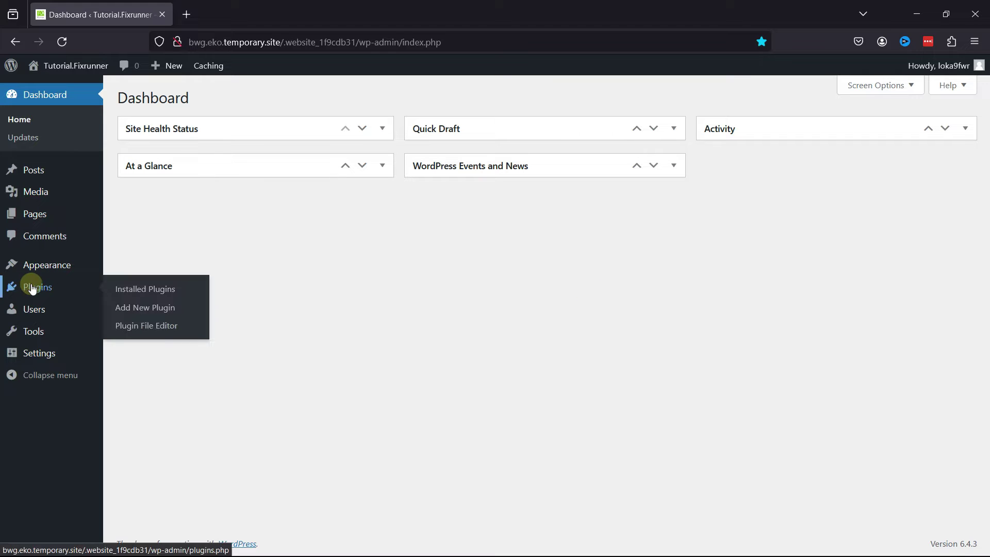
{"action": "left_click", "coordinate": [147, 305]}
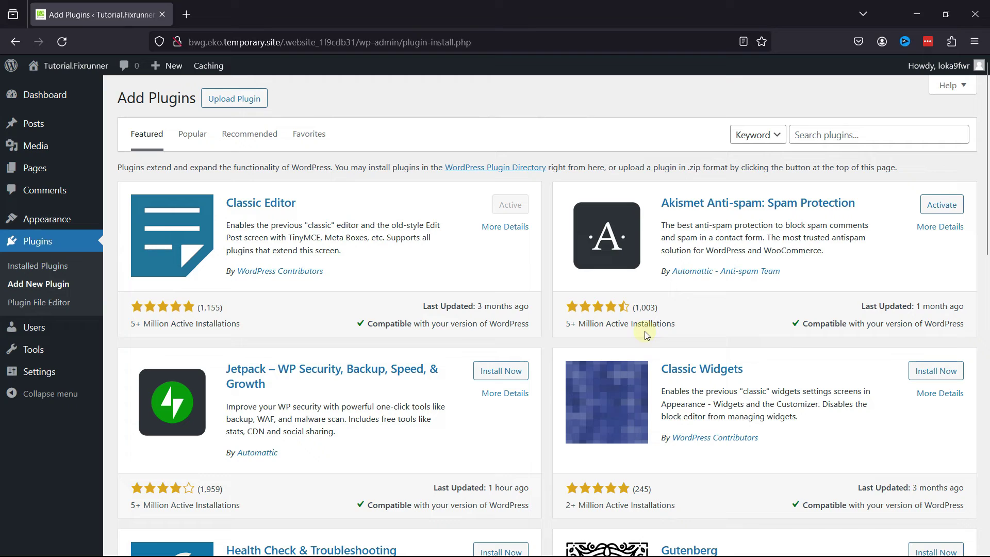
{"action": "left_click", "coordinate": [860, 134]}
{"action": "type", "text": "si"}
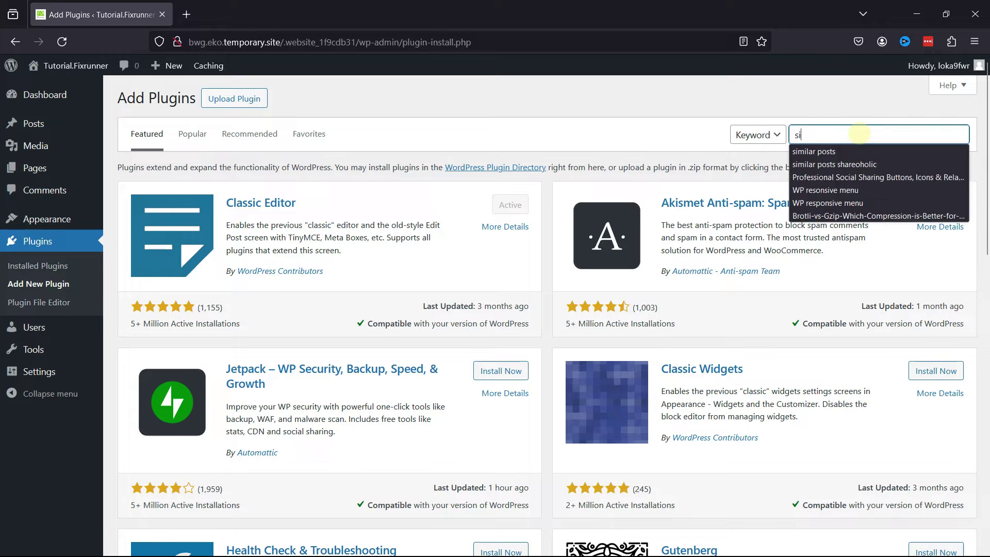
{"action": "type", "text": "mple ajax c"}
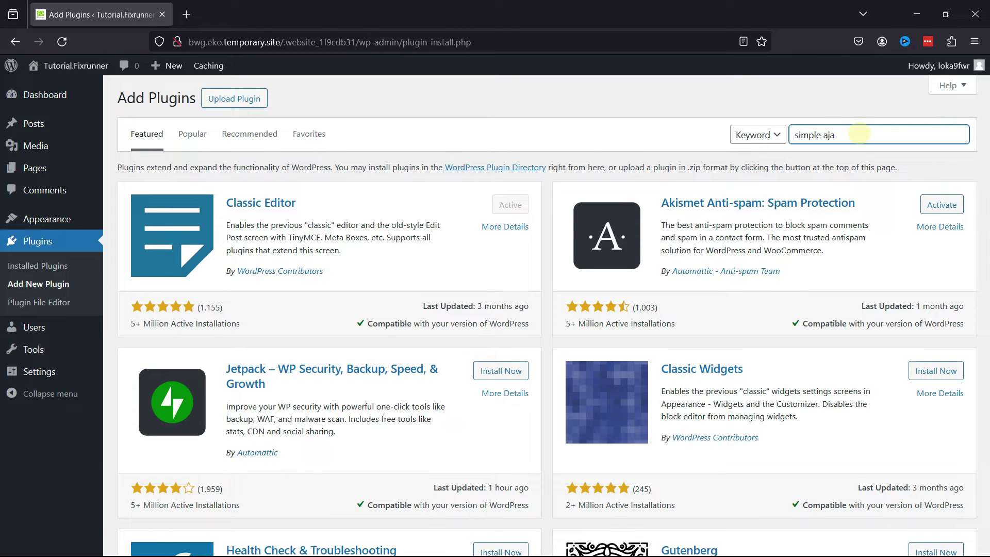
{"action": "type", "text": "hat"}
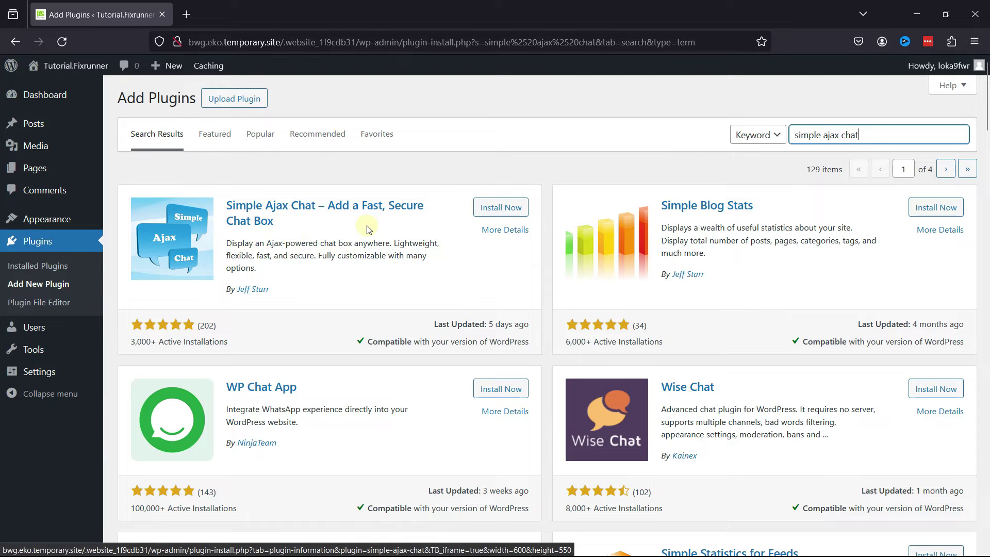
- Install and activate the Simple Ajax Chat plugin
{"action": "left_click", "coordinate": [501, 208]}
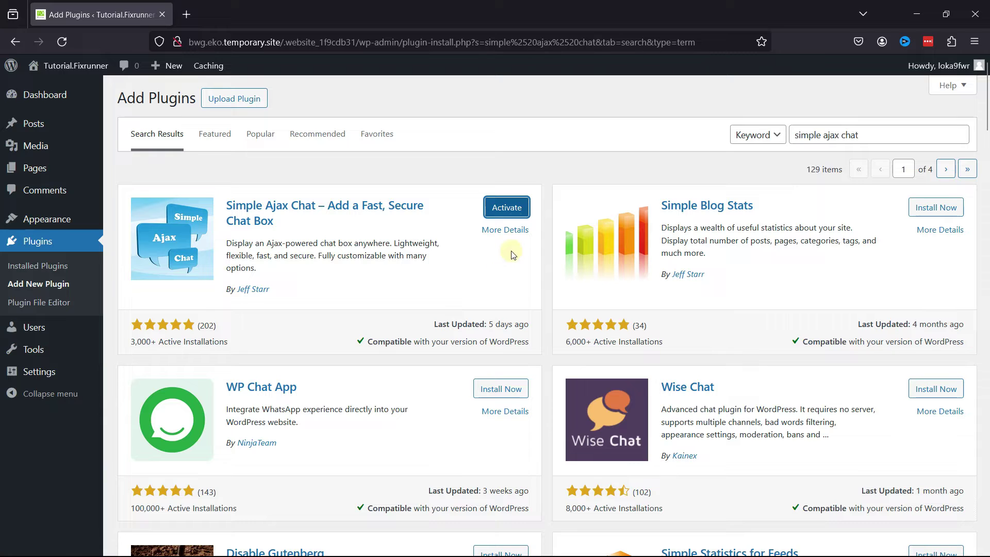
{"action": "left_click", "coordinate": [519, 217]}
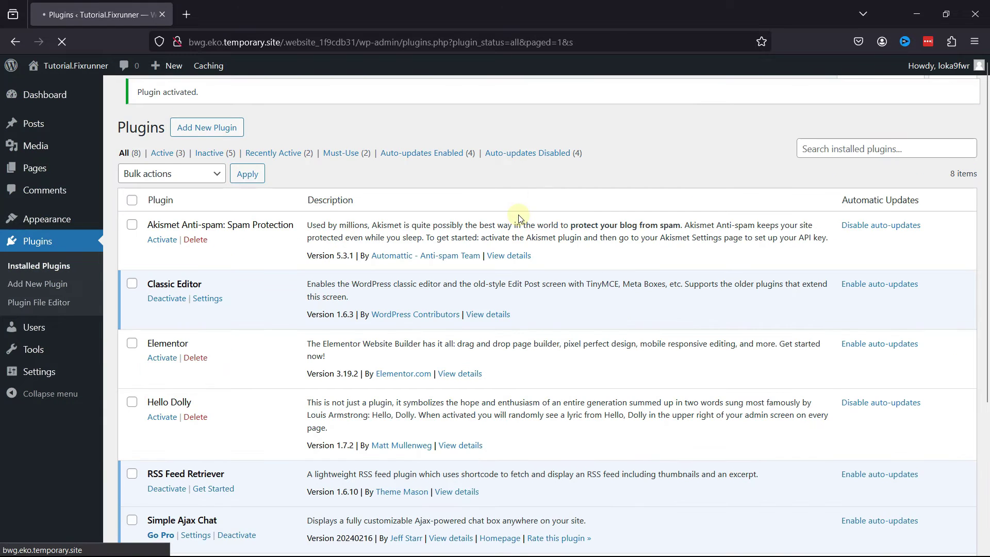
{"action": "scroll", "coordinate": [521, 232], "scroll_direction": "down", "scroll_amount": 4}
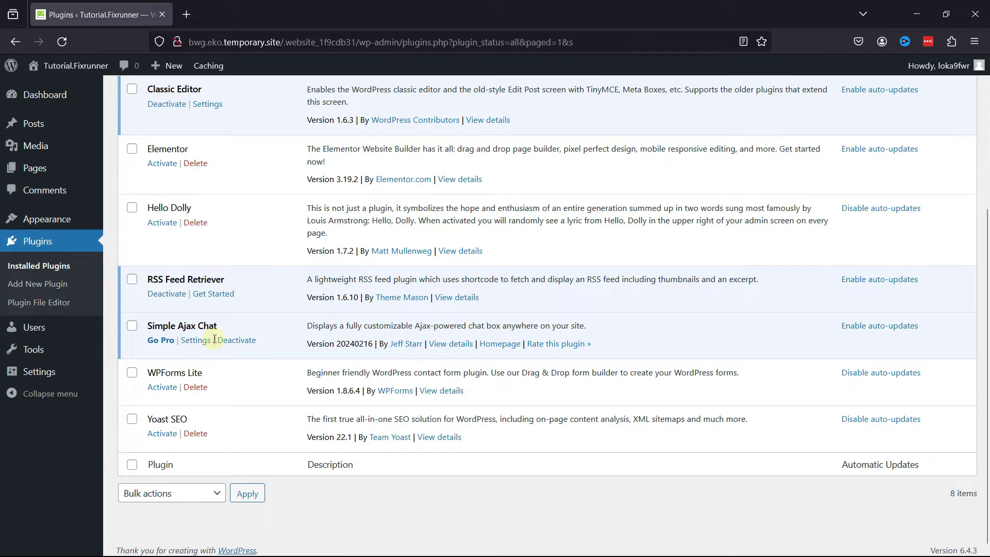
- Open the Simple Ajax Chat settings and expand the Plugin Settings section
{"action": "left_click", "coordinate": [196, 341]}
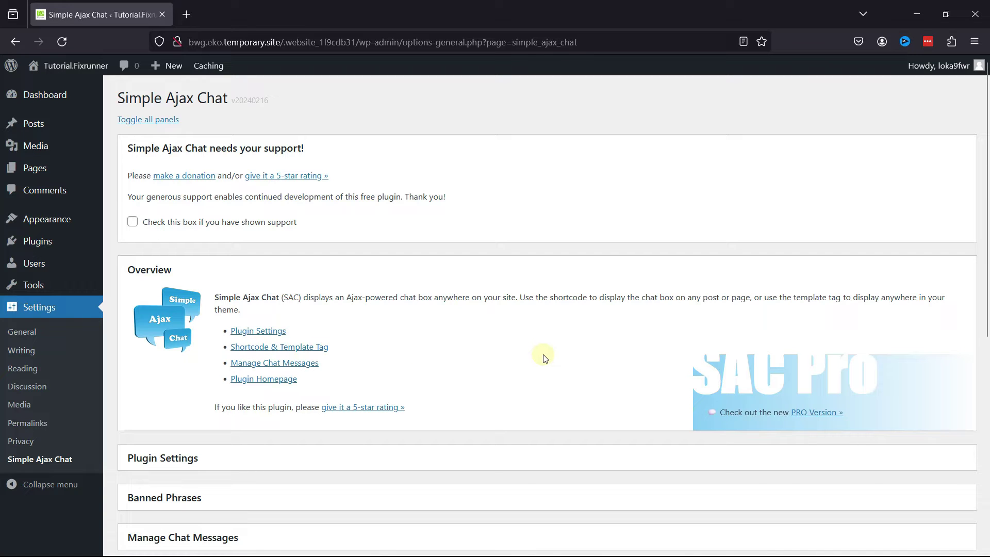
{"action": "scroll", "coordinate": [542, 356], "scroll_direction": "down", "scroll_amount": 4}
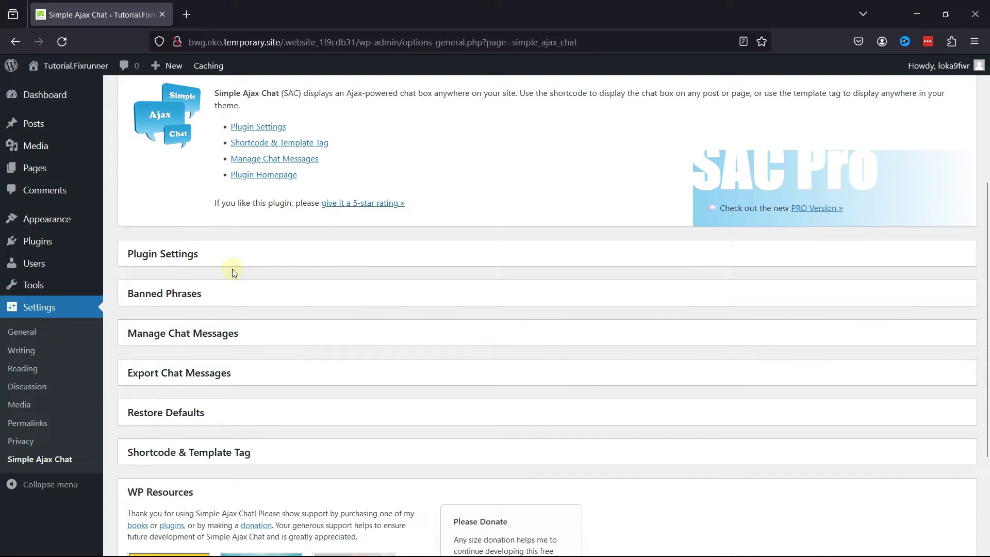
{"action": "left_click", "coordinate": [224, 267]}
- Replace 'Simple Ajax' in the Default name so it reads 'Chat Room'
{"action": "scroll", "coordinate": [553, 302], "scroll_direction": "down", "scroll_amount": 2}
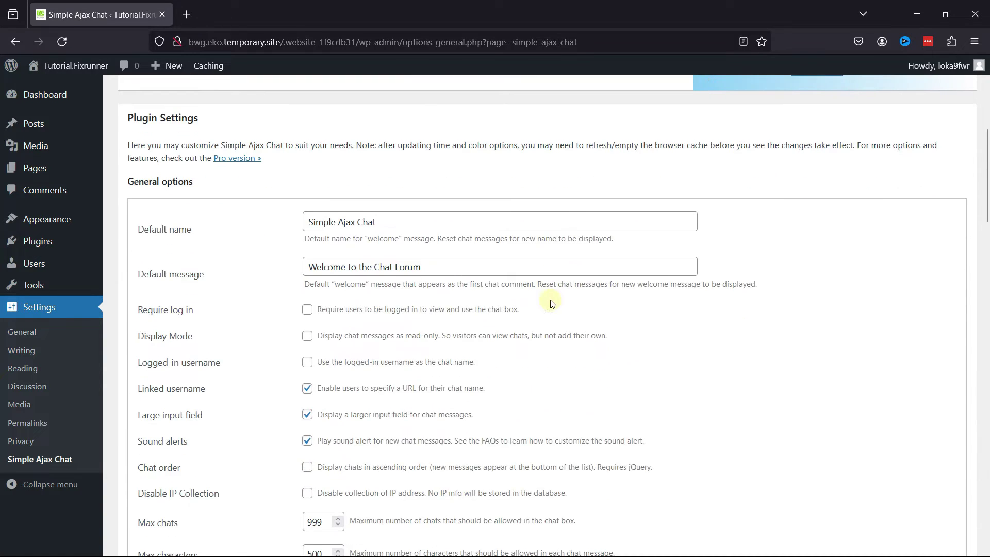
{"action": "left_click_drag", "start_coordinate": [360, 222], "coordinate": [290, 226]}
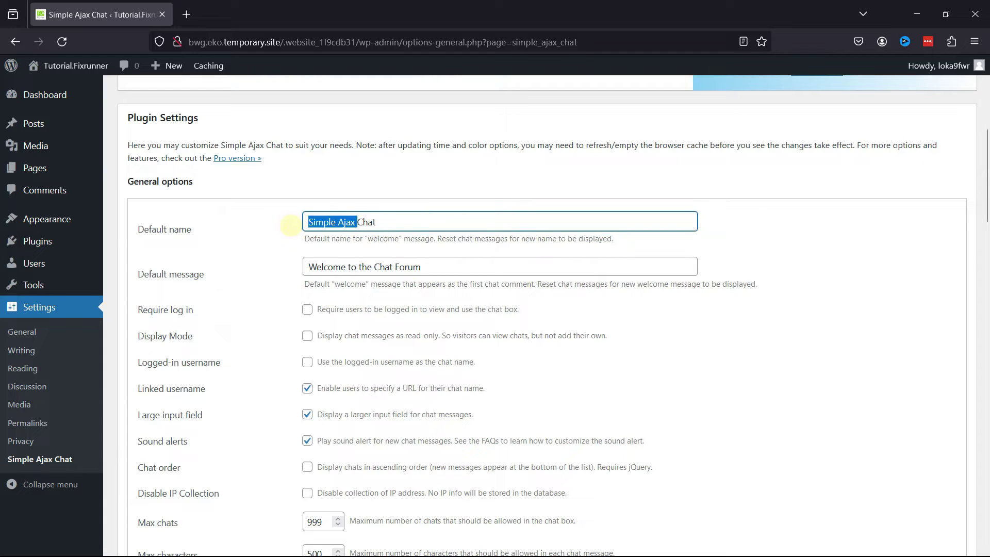
{"action": "key", "text": "BackSpace"}
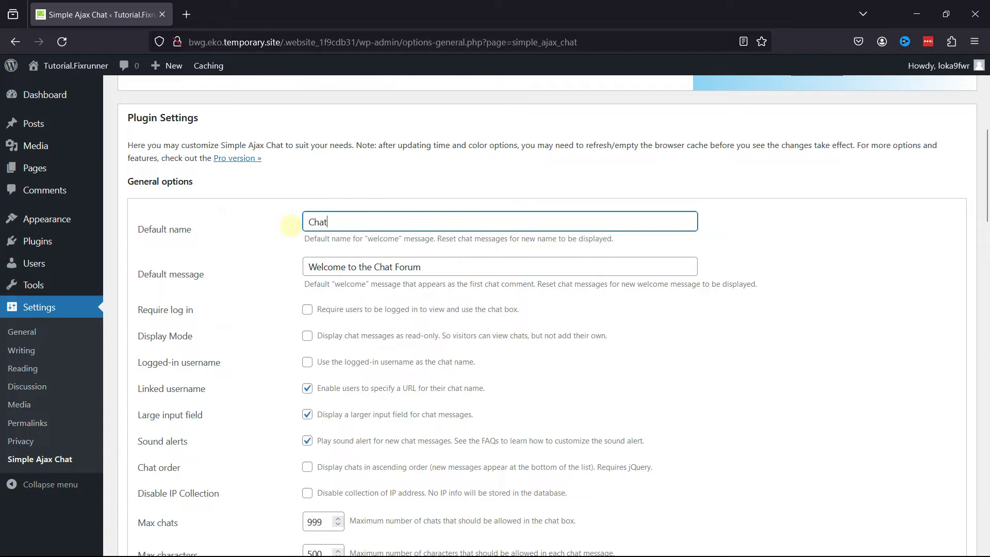
{"action": "type", "text": "Room"}
{"action": "scroll", "coordinate": [536, 298], "scroll_direction": "down", "scroll_amount": 2}
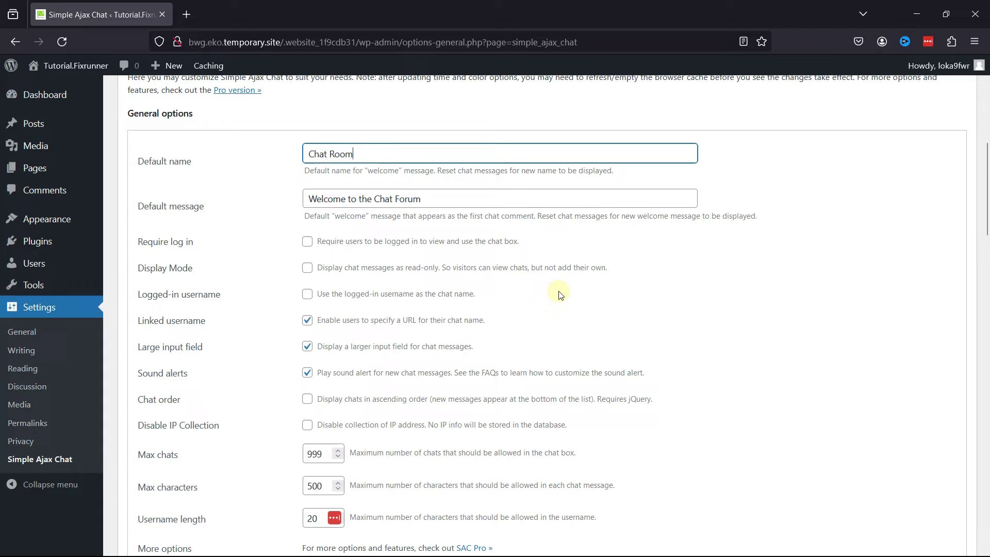
- Save the Simple Ajax Chat settings with the Save Settings button at the page bottom
{"action": "scroll", "coordinate": [563, 295], "scroll_direction": "down", "scroll_amount": 1}
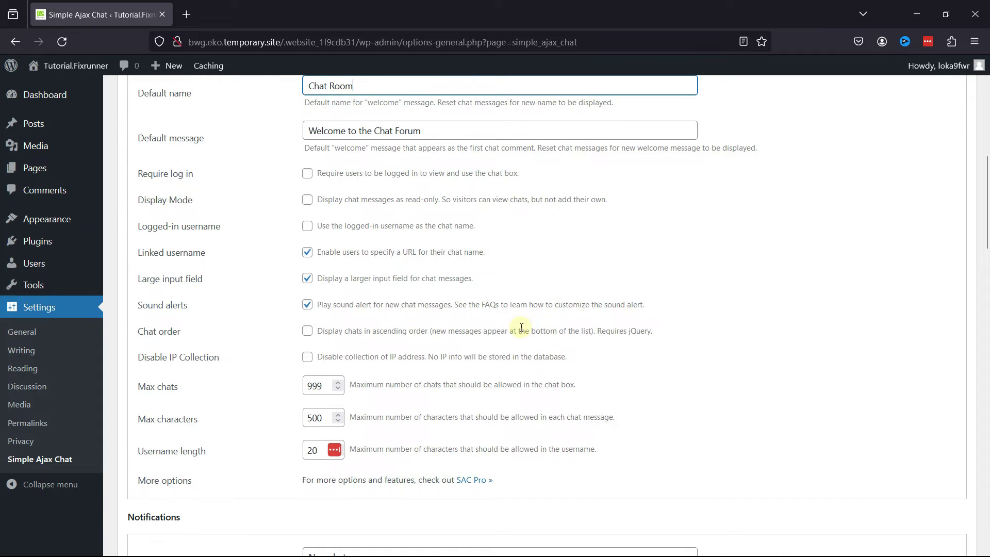
{"action": "scroll", "coordinate": [521, 328], "scroll_direction": "down", "scroll_amount": 2}
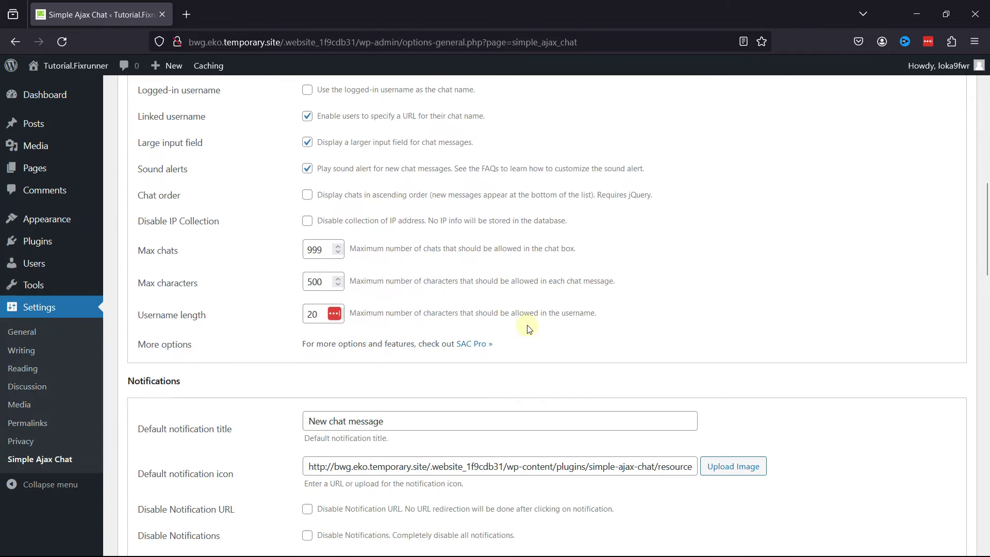
{"action": "scroll", "coordinate": [505, 331], "scroll_direction": "down", "scroll_amount": 4}
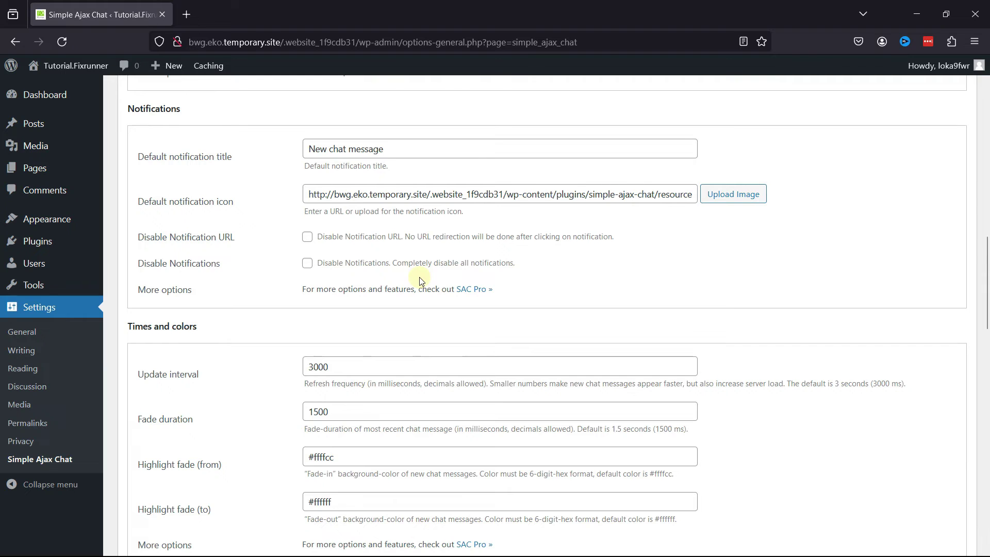
{"action": "scroll", "coordinate": [420, 281], "scroll_direction": "down", "scroll_amount": 2}
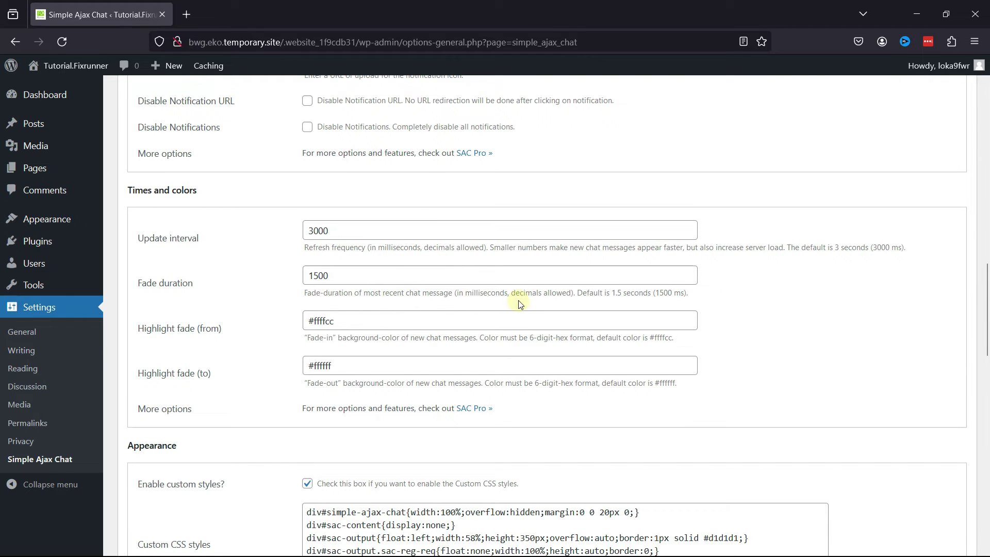
{"action": "scroll", "coordinate": [519, 305], "scroll_direction": "down", "scroll_amount": 4}
{"action": "scroll", "coordinate": [404, 304], "scroll_direction": "down", "scroll_amount": 5}
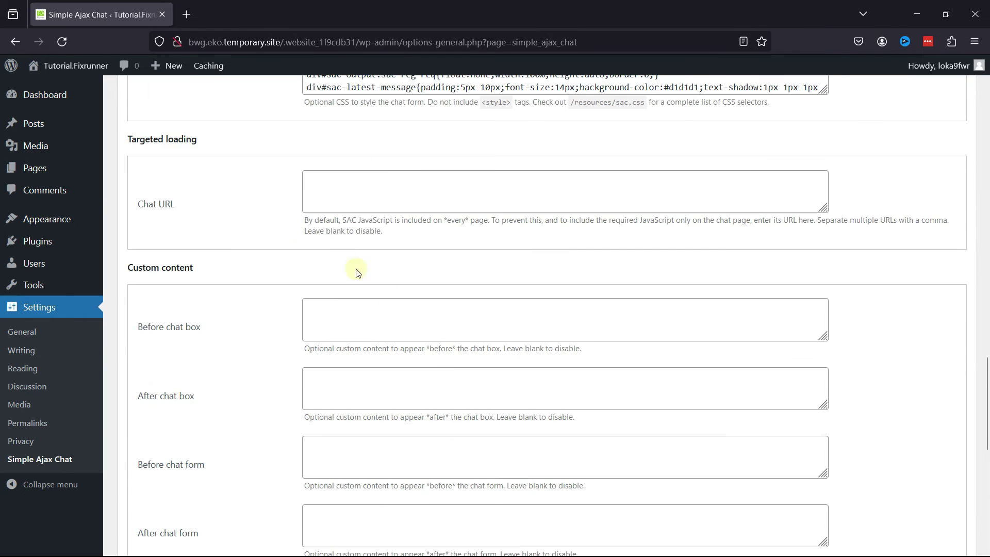
{"action": "scroll", "coordinate": [487, 257], "scroll_direction": "down", "scroll_amount": 4}
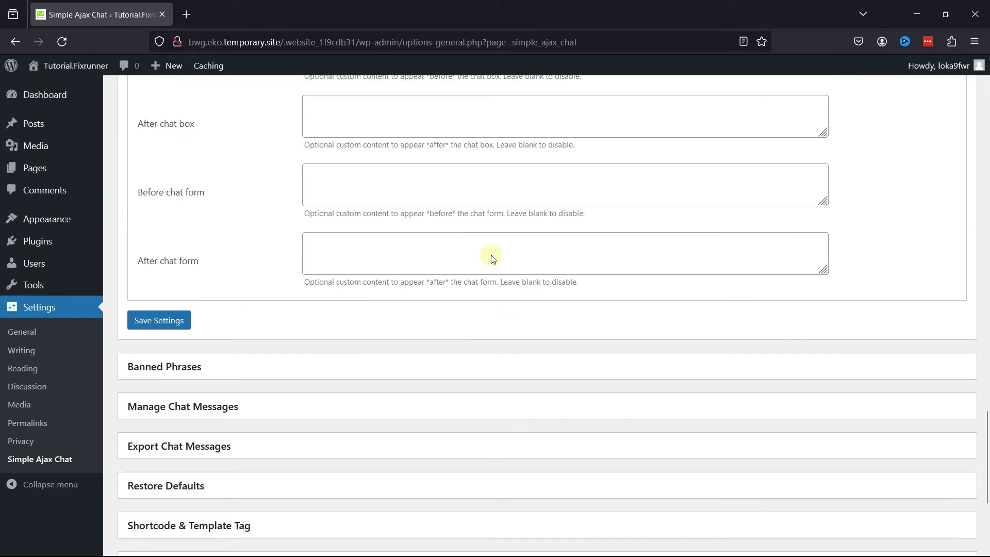
{"action": "left_click", "coordinate": [168, 327]}
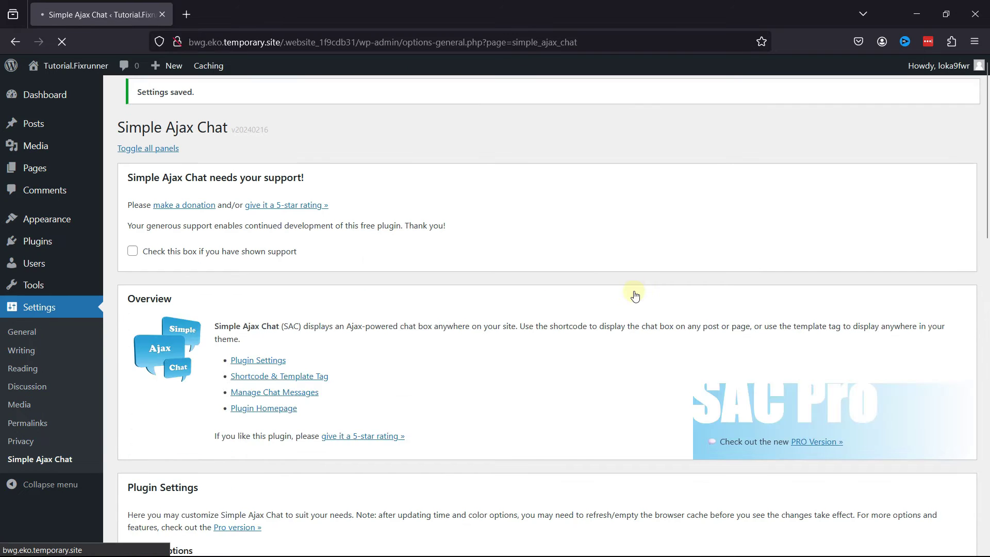
- Expand the Shortcode & Template Tag panel and select and copy the [sac_happens] shortcode
{"action": "scroll", "coordinate": [613, 302], "scroll_direction": "down", "scroll_amount": 7}
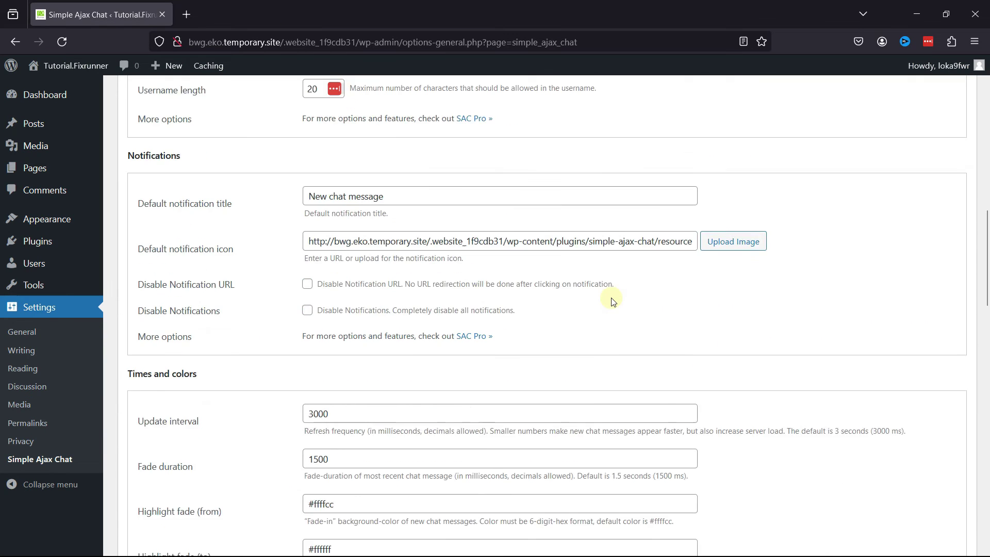
{"action": "scroll", "coordinate": [613, 300], "scroll_direction": "down", "scroll_amount": 15}
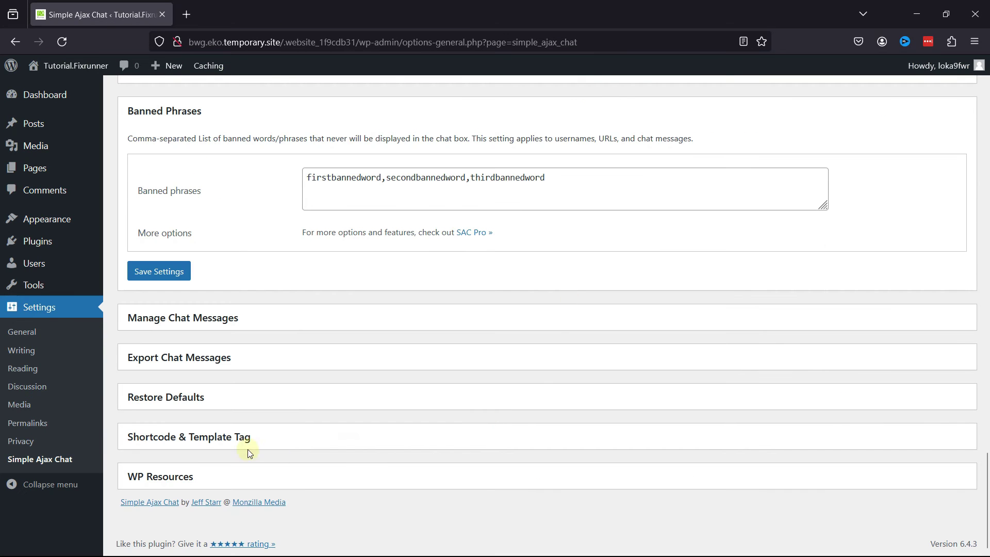
{"action": "left_click", "coordinate": [248, 440]}
{"action": "scroll", "coordinate": [559, 380], "scroll_direction": "down", "scroll_amount": 4}
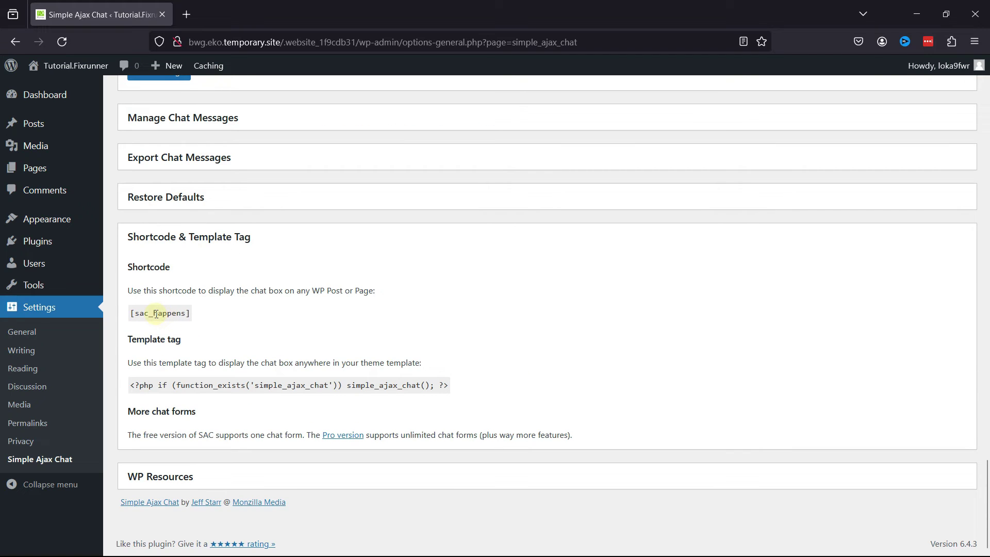
{"action": "triple_click", "coordinate": [157, 314]}
{"action": "key", "text": "ctrl+c"}
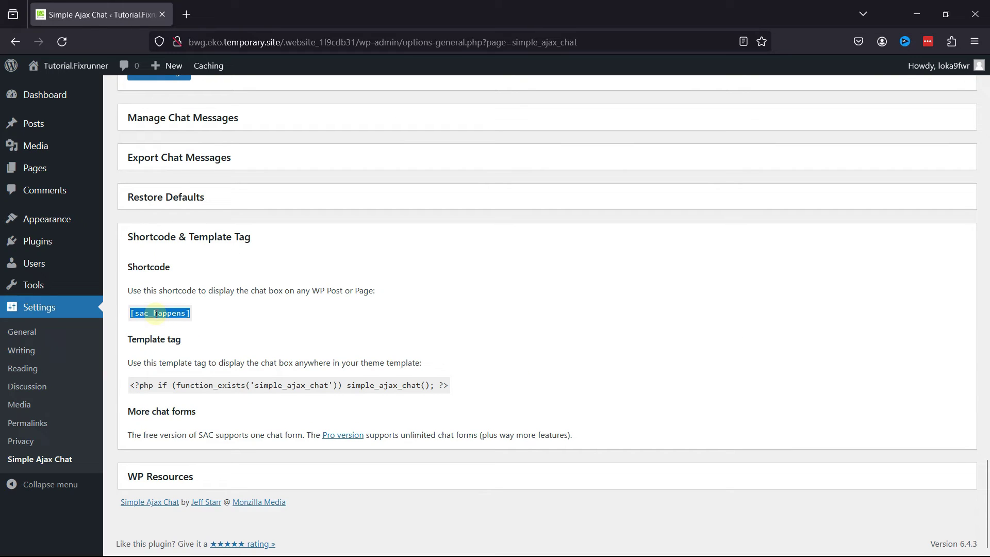
{"action": "left_click", "coordinate": [305, 318]}
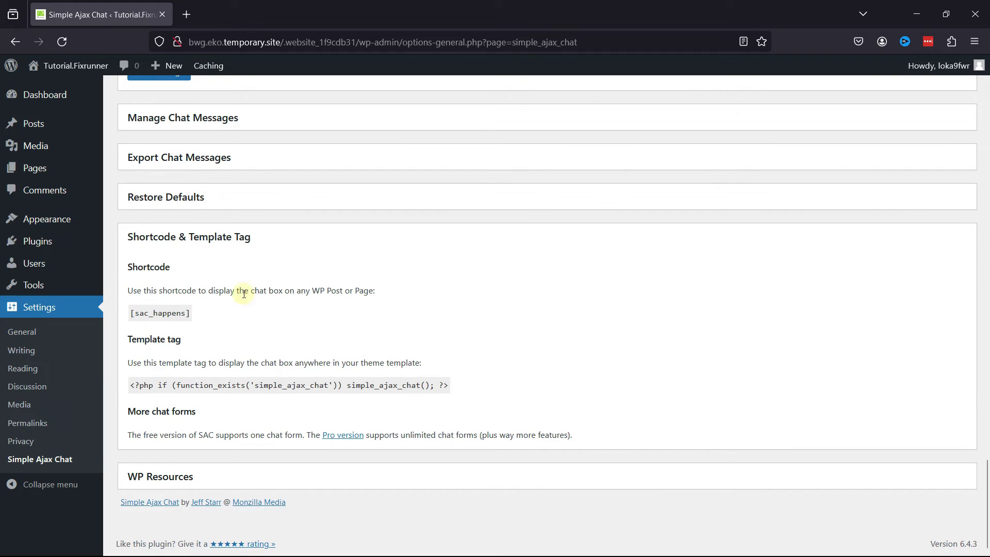
- Create a page titled 'Chat Room', paste [sac_happens] into its body, and publish it
{"action": "mouse_move", "coordinate": [69, 175]}
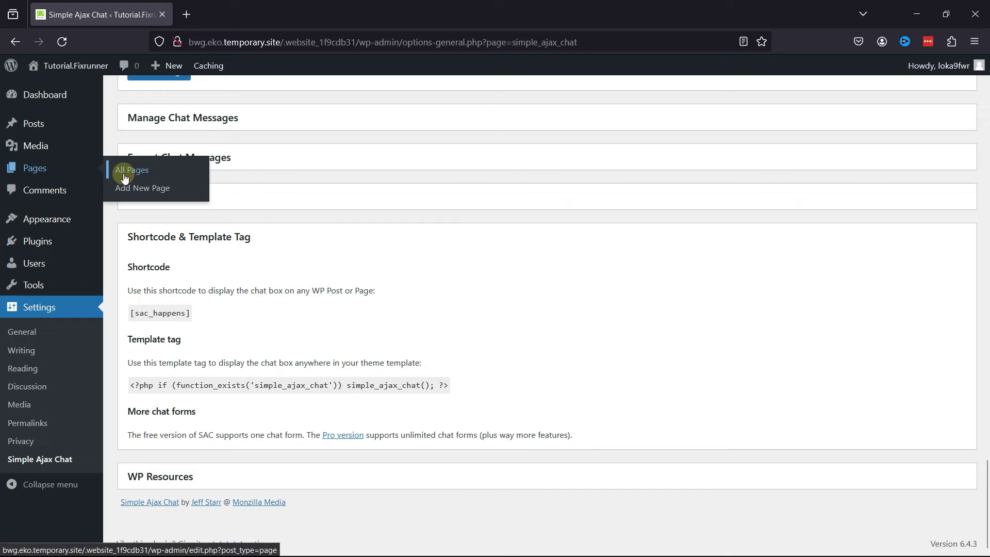
{"action": "left_click", "coordinate": [131, 189]}
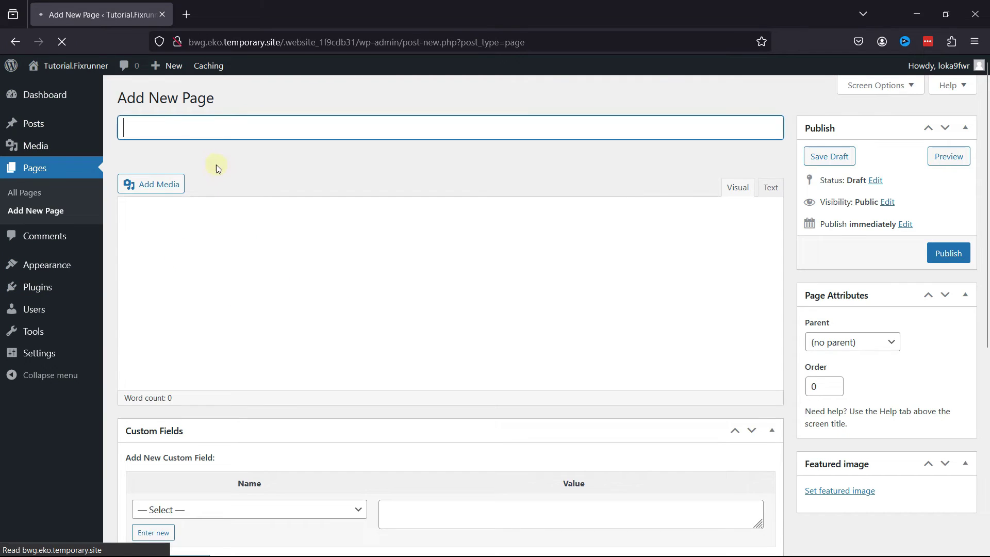
{"action": "type", "text": "Chat Room"}
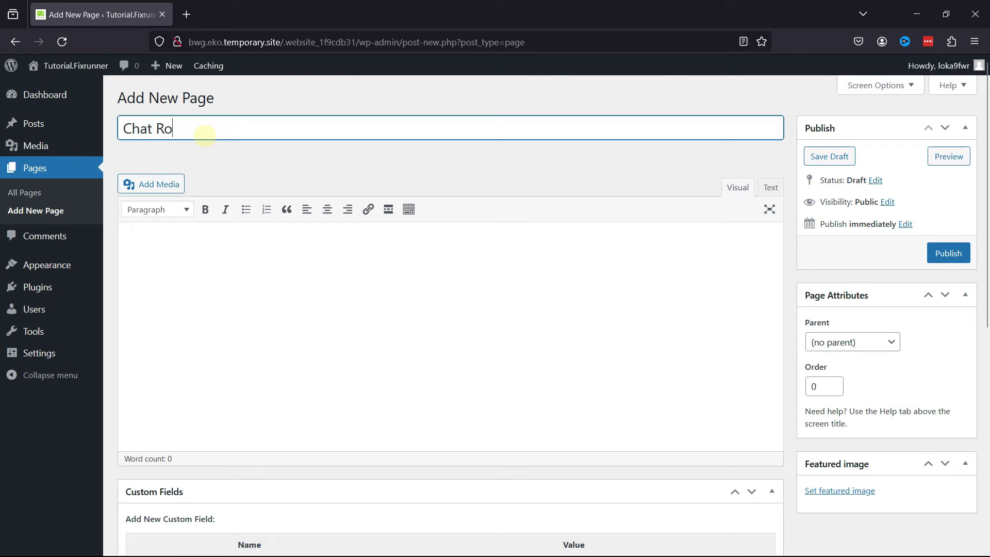
{"action": "left_click", "coordinate": [384, 243]}
{"action": "key", "text": "ctrl+v"}
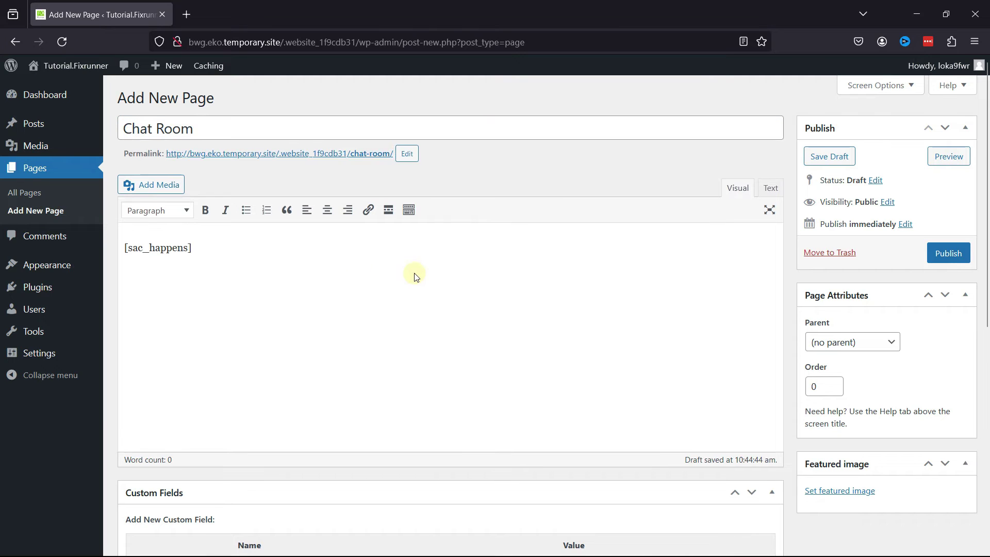
{"action": "left_click", "coordinate": [943, 254]}
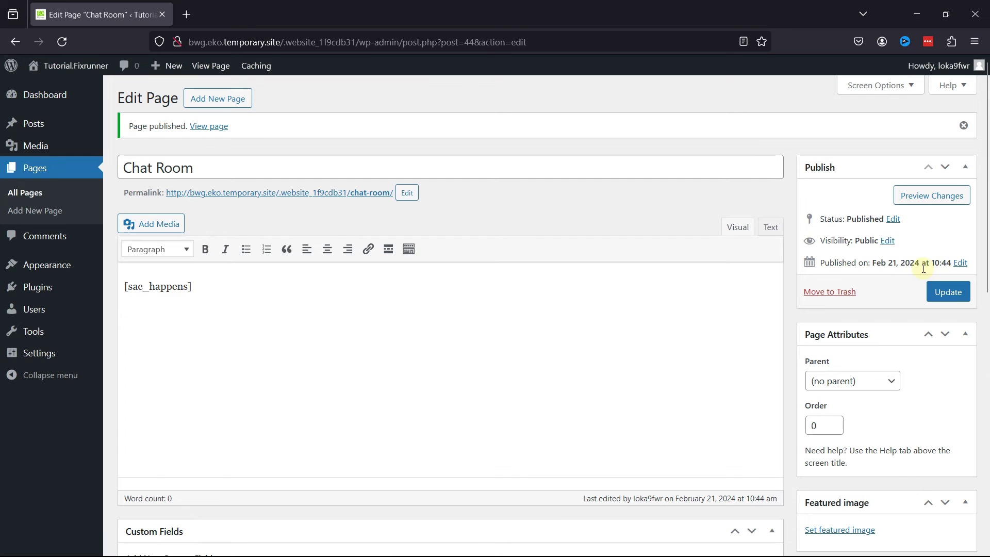
- Open the Chat Room page's permalink in a new tab and switch to it
{"action": "right_click", "coordinate": [260, 201]}
{"action": "left_click", "coordinate": [274, 205]}
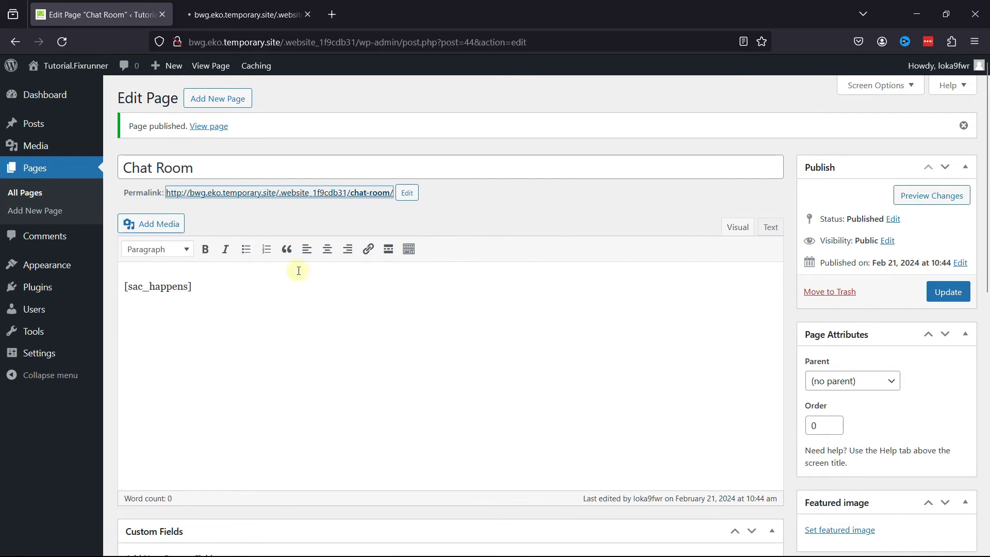
{"action": "left_click", "coordinate": [221, 23]}
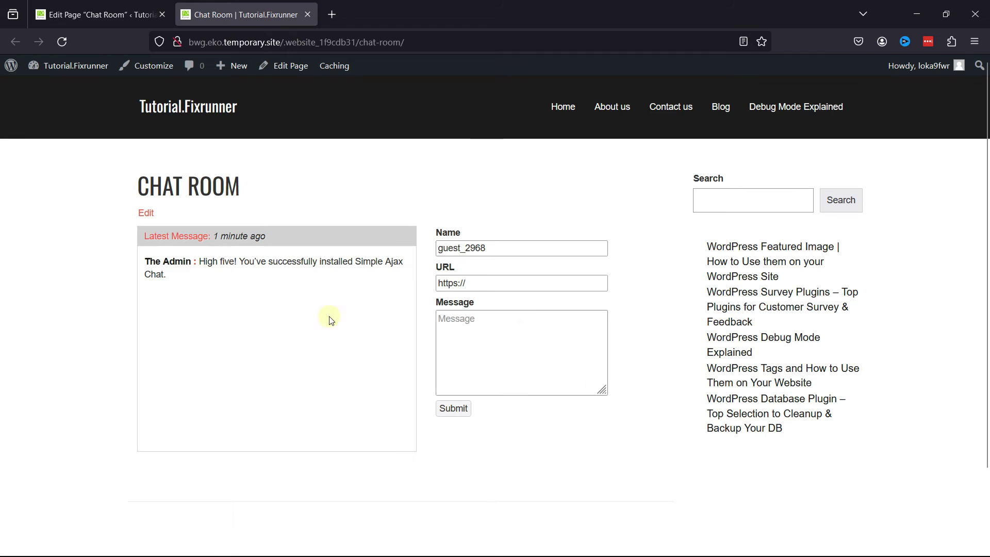